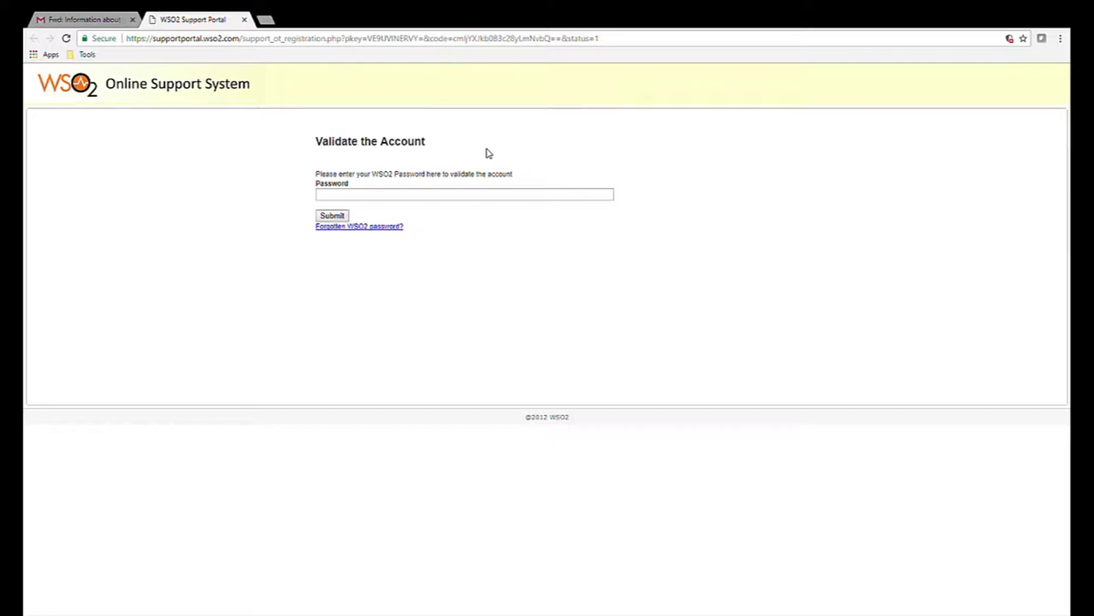
- Enter the WSO2 account password and submit it to validate the support account
left_click(399, 198)
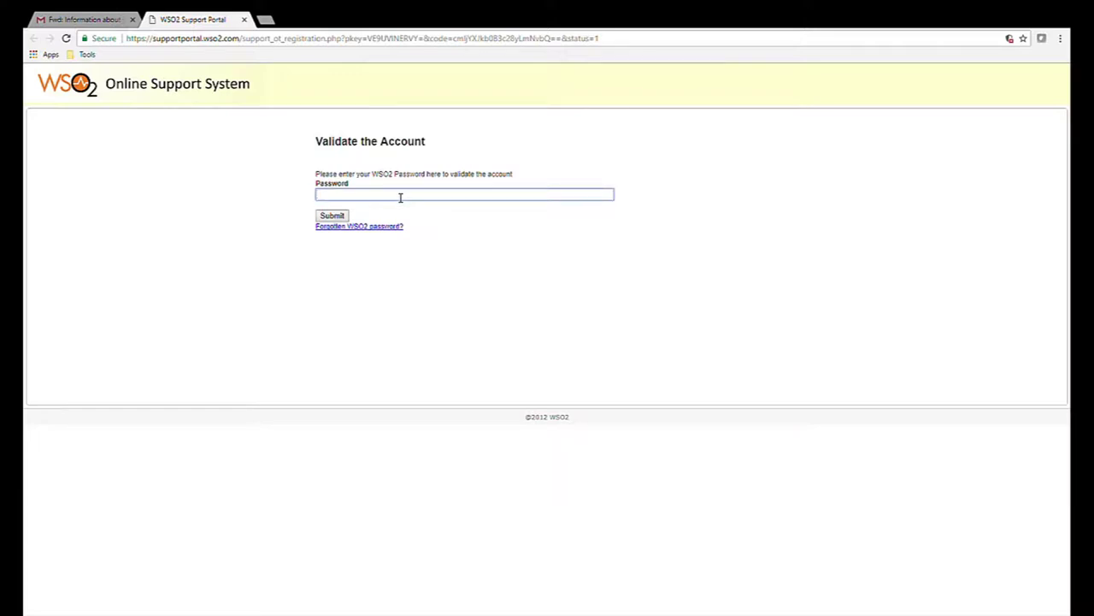
type("******")
left_click(333, 216)
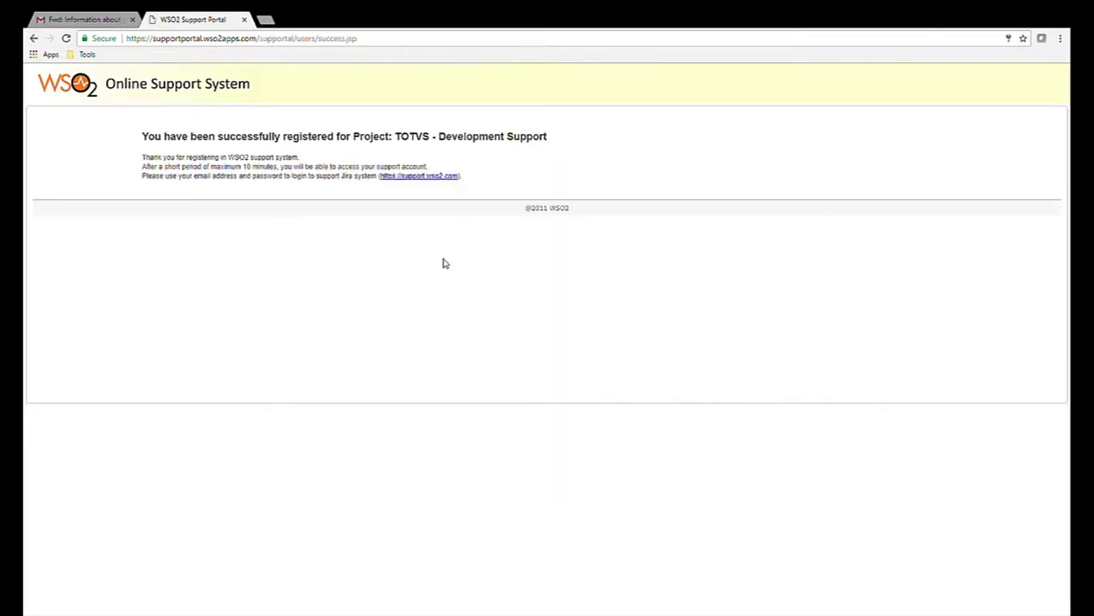
- Open the account registration form on wso2.com in a separate tab, look over its fields, and close that tab
left_click(269, 20)
type("www.")
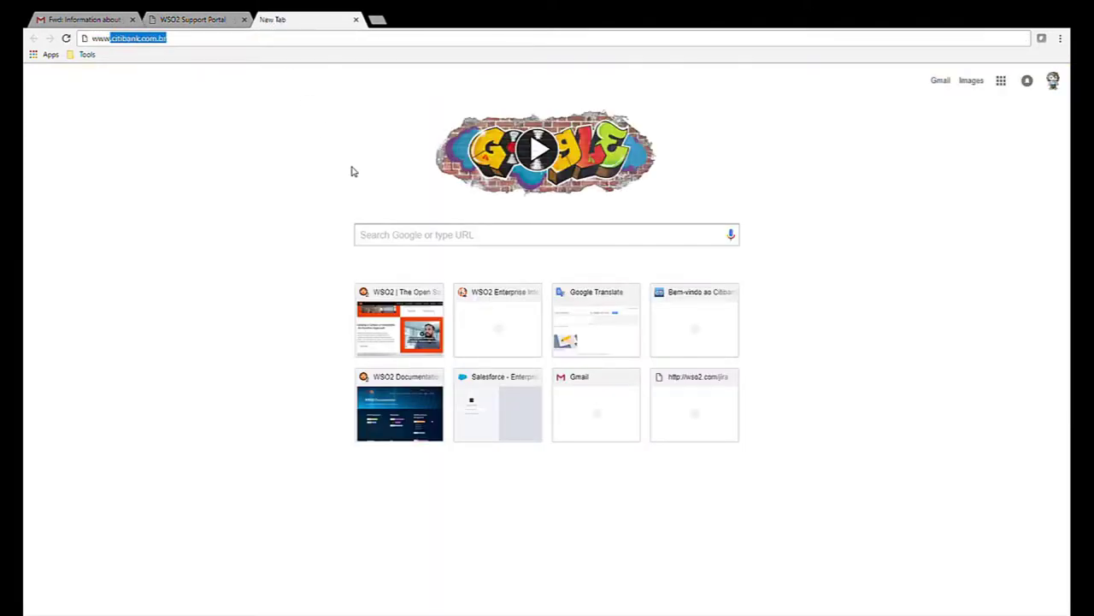
type("w")
key("Return")
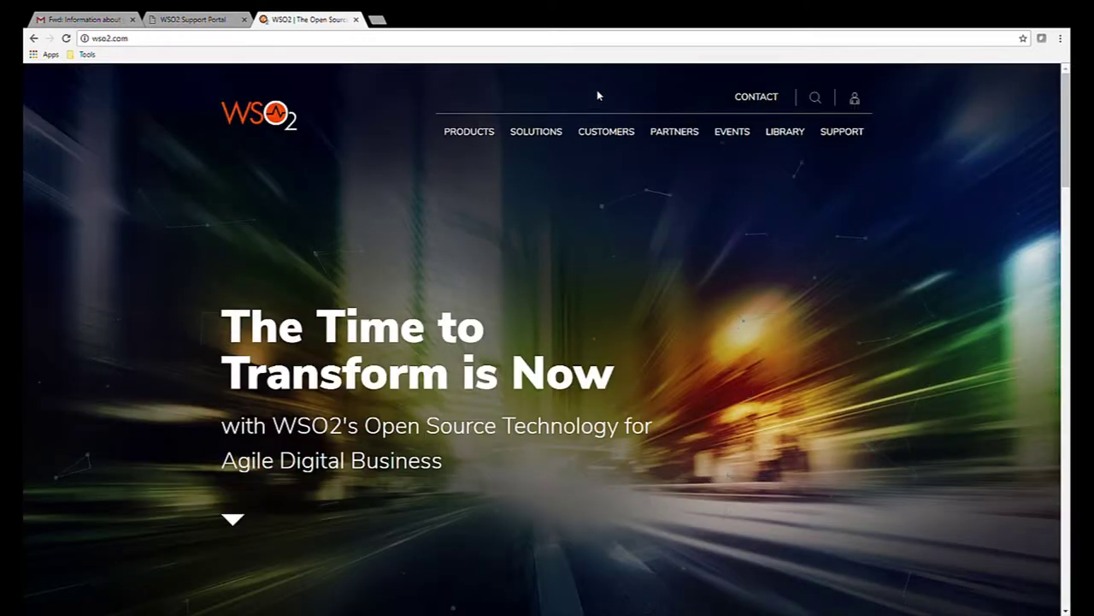
mouse_move(855, 99)
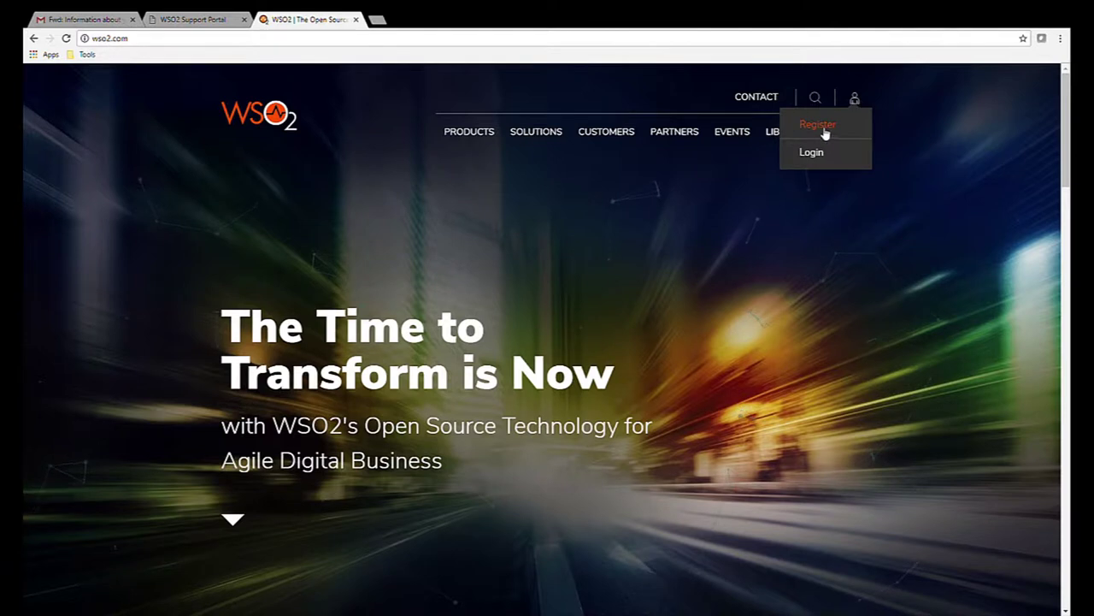
left_click(823, 126)
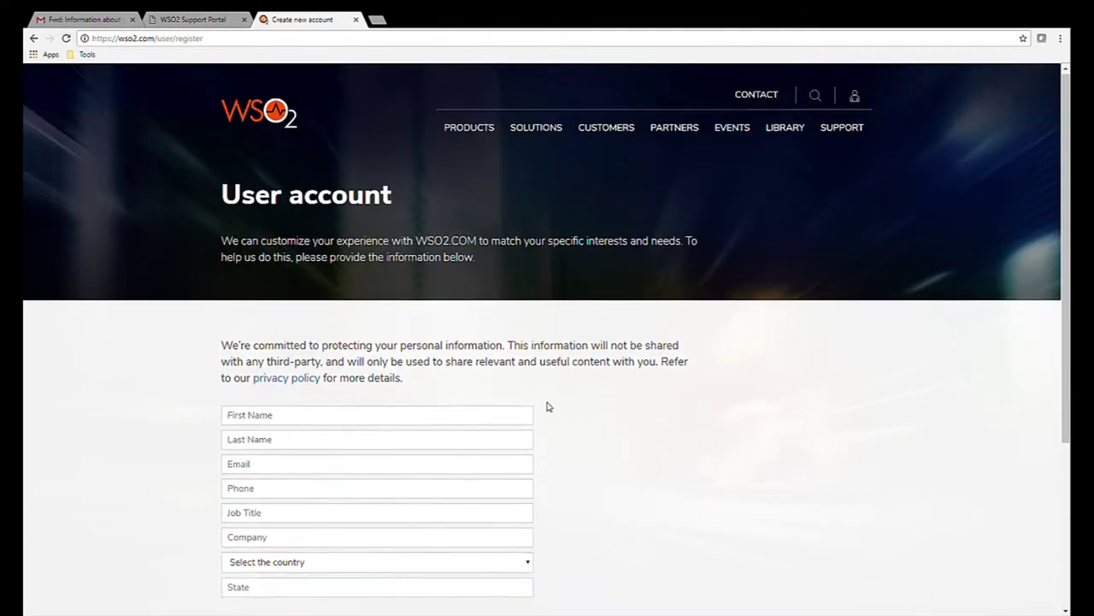
scroll(548, 405, "down", 2)
left_click(356, 18)
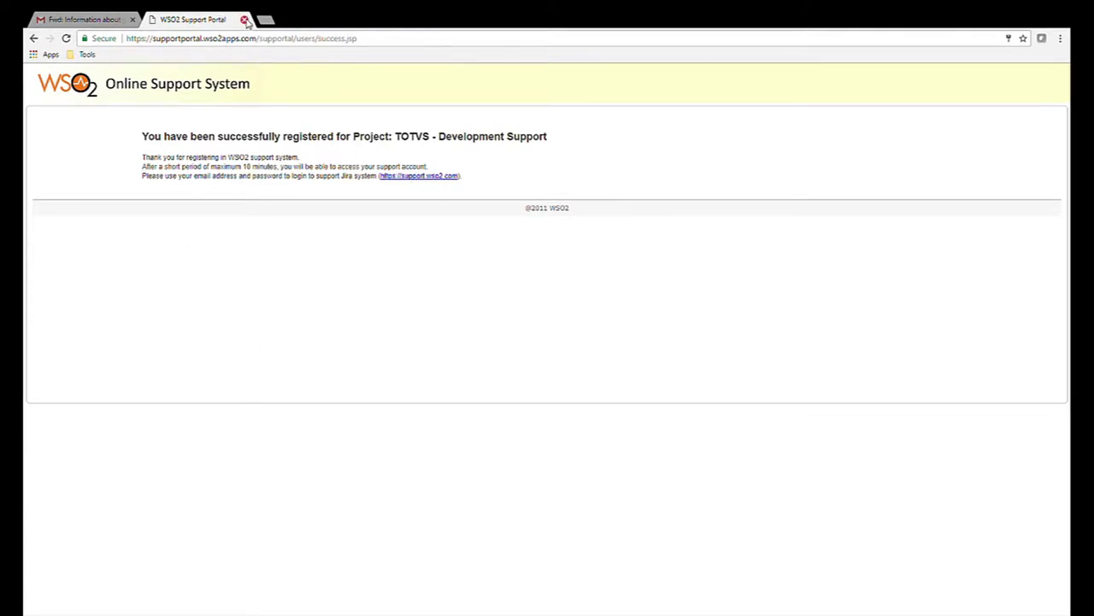
- Read through the registration confirmation for the TOTVS - Development Support project and follow its link to the support Jira system
left_click_drag(183, 135, 511, 142)
left_click(243, 173)
left_click_drag(171, 151, 294, 189)
left_click(315, 192)
left_click_drag(160, 156, 246, 166)
left_click(284, 185)
left_click(417, 178)
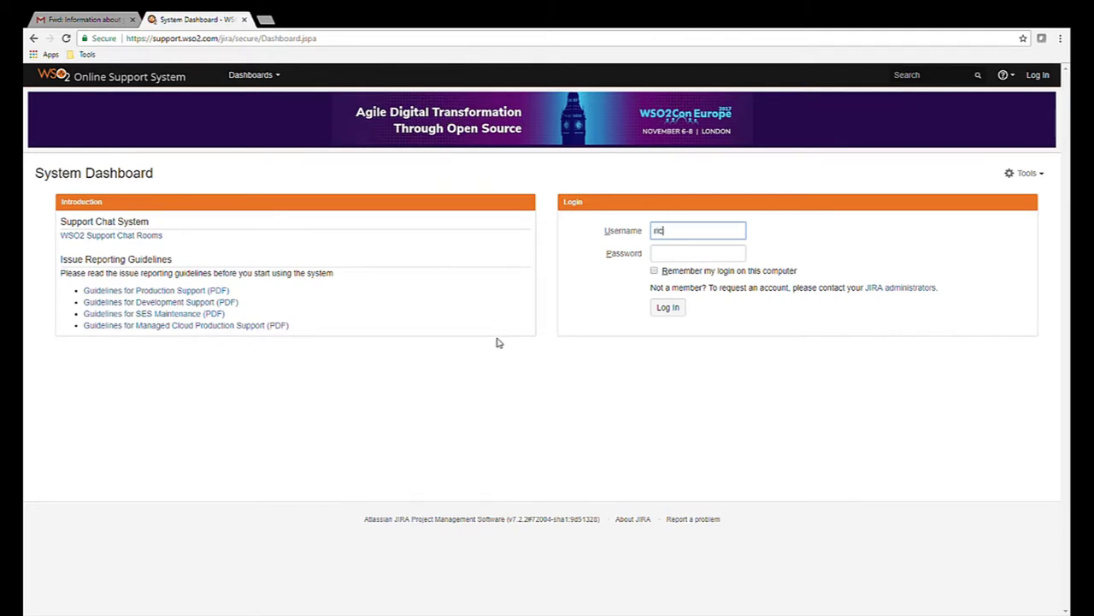
- Log in to the support system with the account's e-mail username and password
key("Down")
key("Tab")
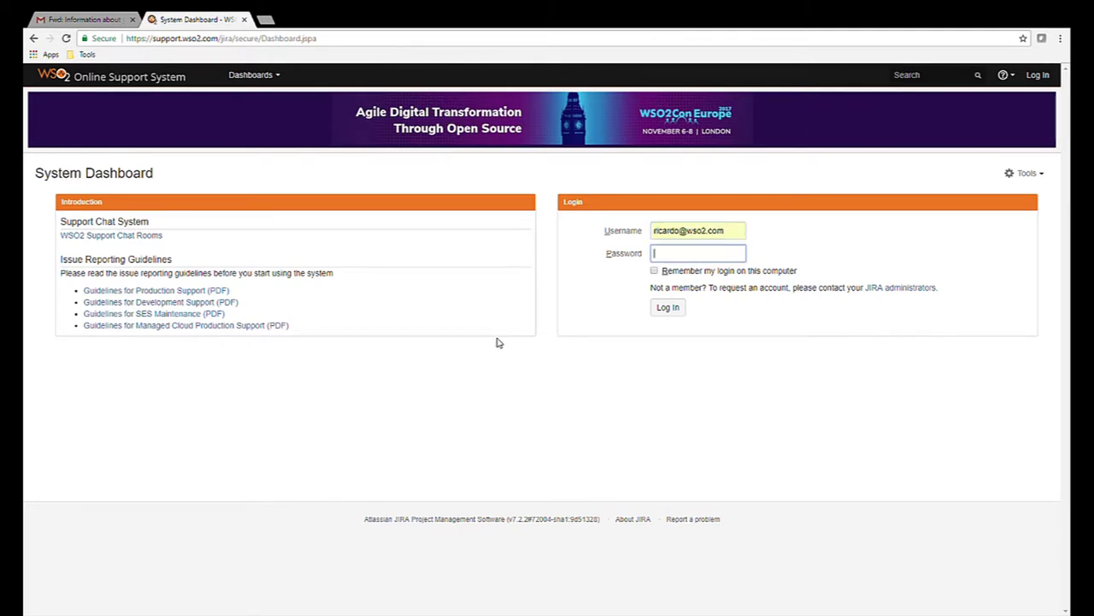
type("•••••")
key("Return")
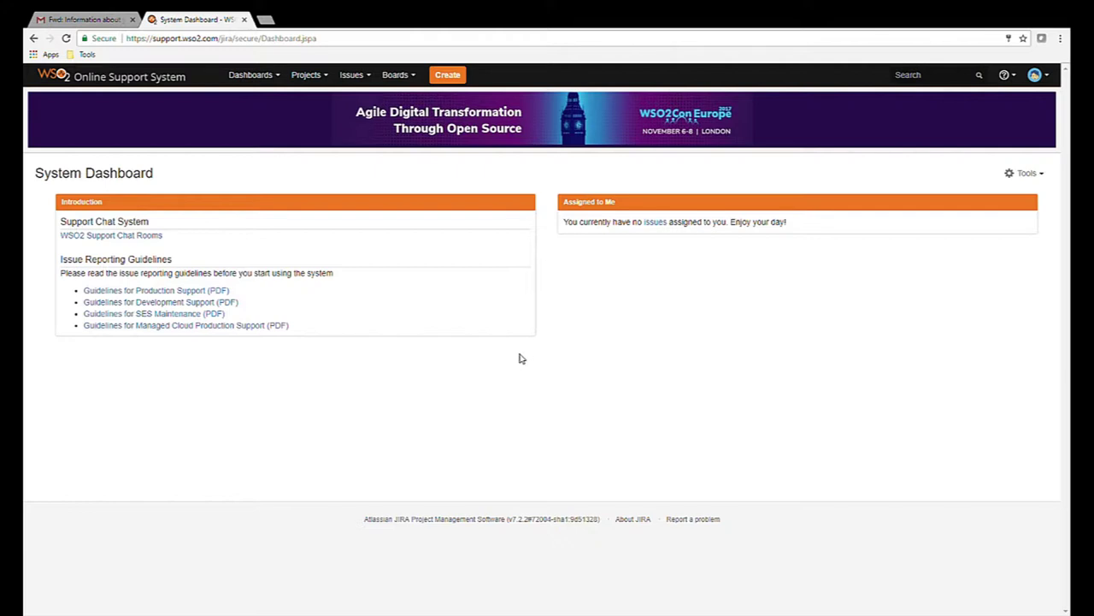
- Start a new issue, trying to select the TOTVS - Development Support project and checking the available issue types
left_click(450, 76)
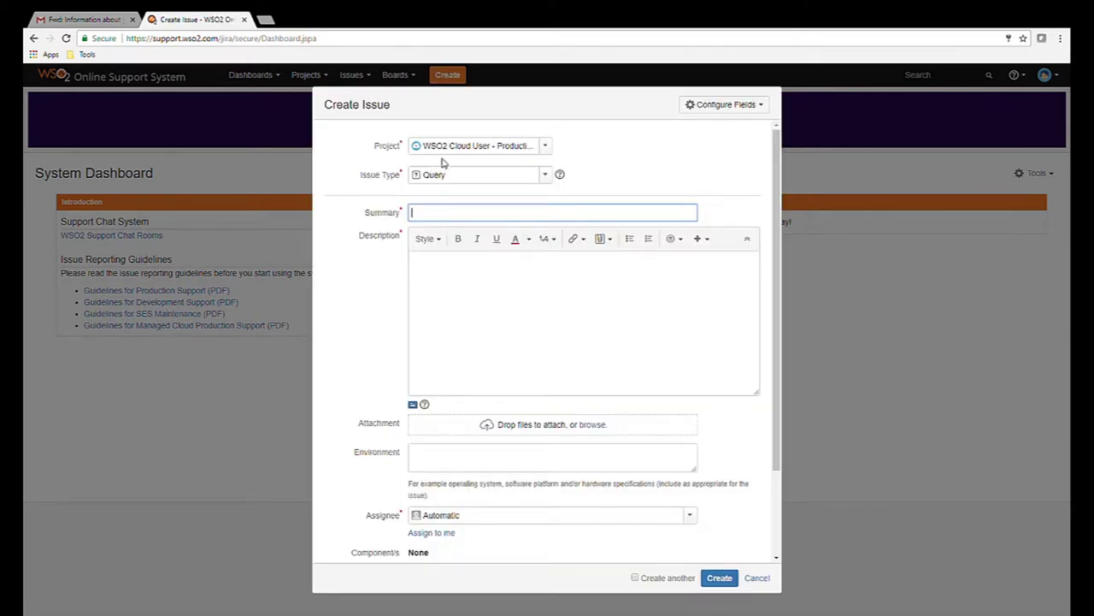
left_click(545, 146)
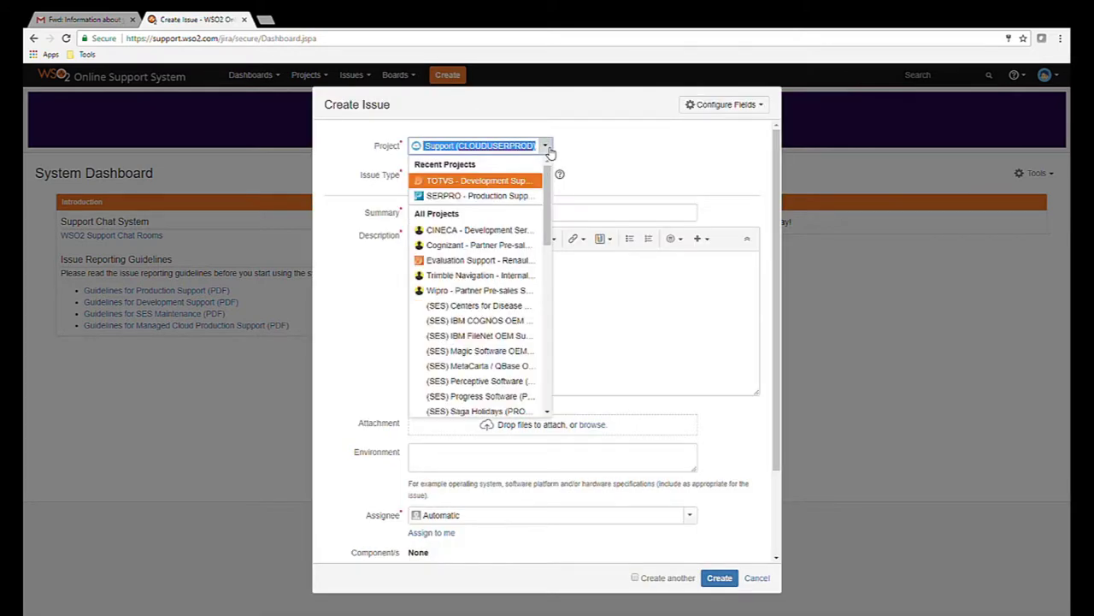
left_click(494, 181)
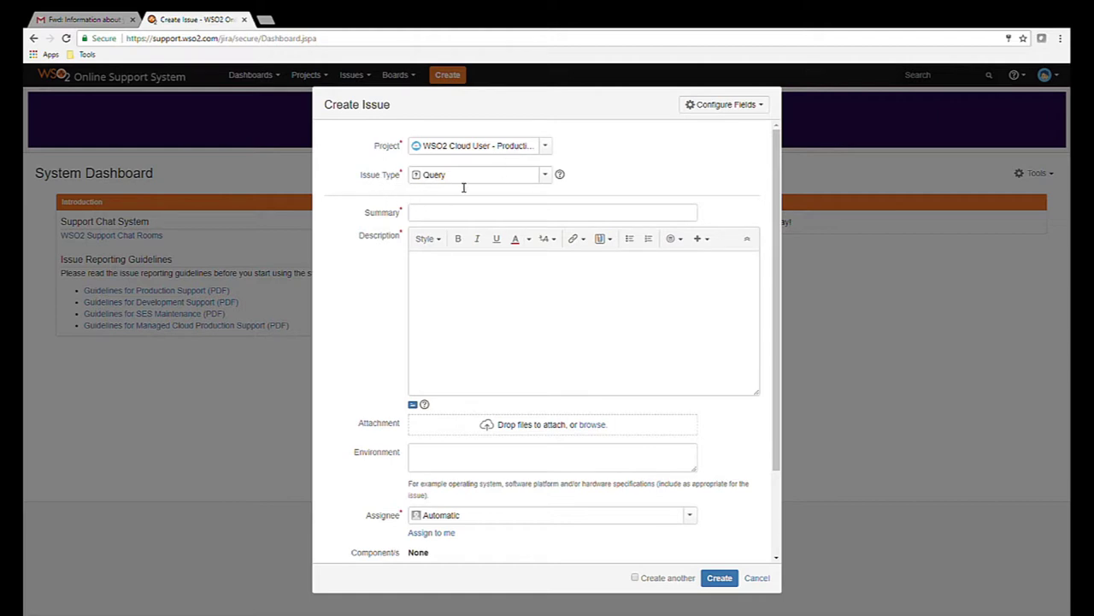
left_click(545, 175)
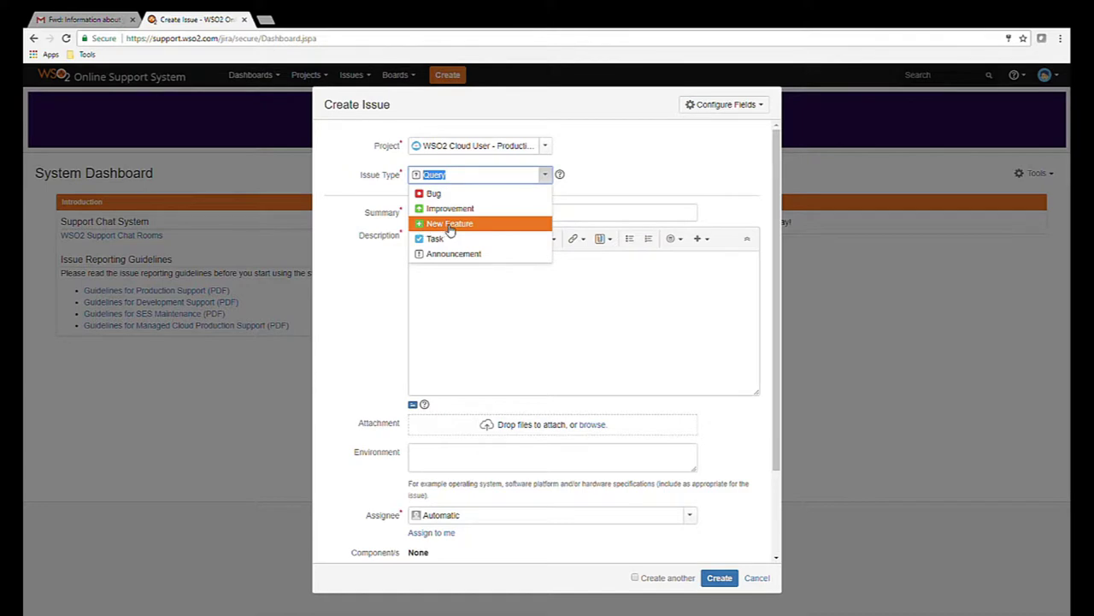
left_click(601, 177)
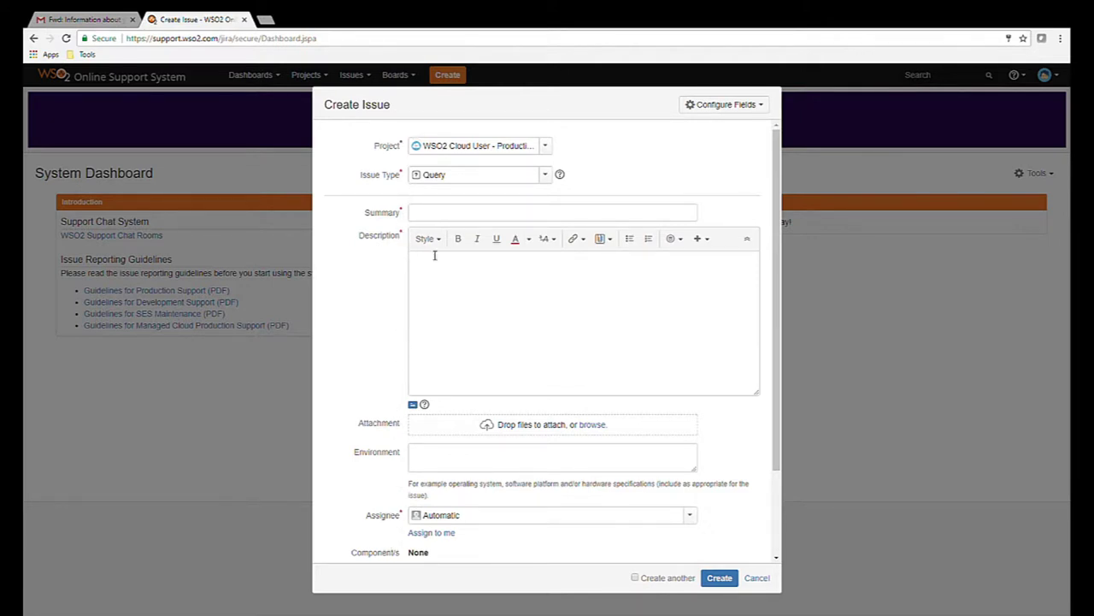
left_click(545, 146)
left_click(551, 150)
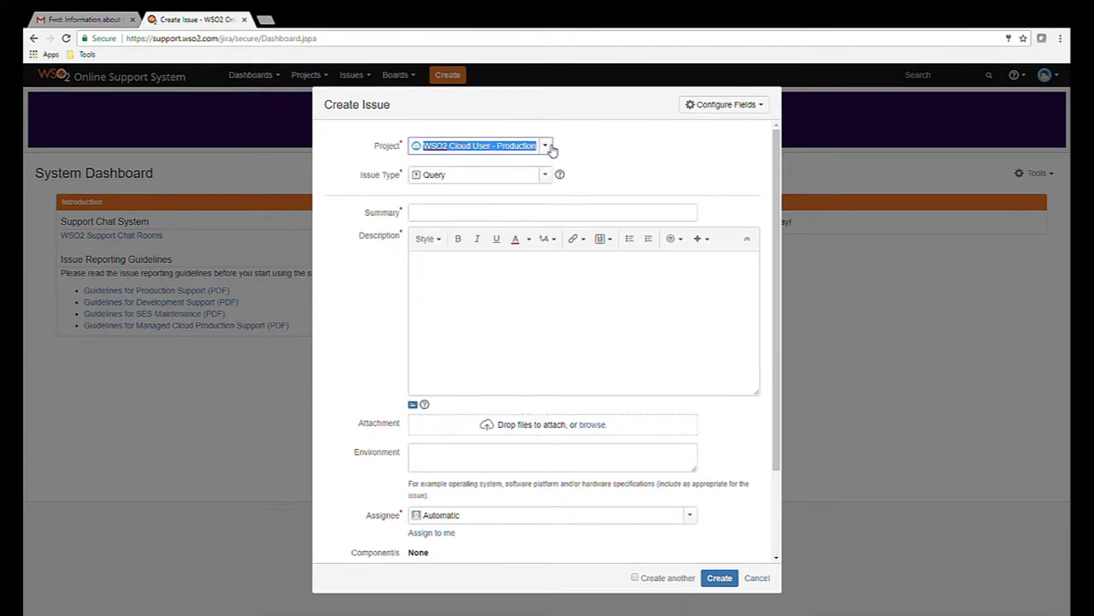
- Enter the summary "How to delete an API" and the description "Hi, I would like to understand what is the best practices to delete an API? Thanks"
left_click(455, 217)
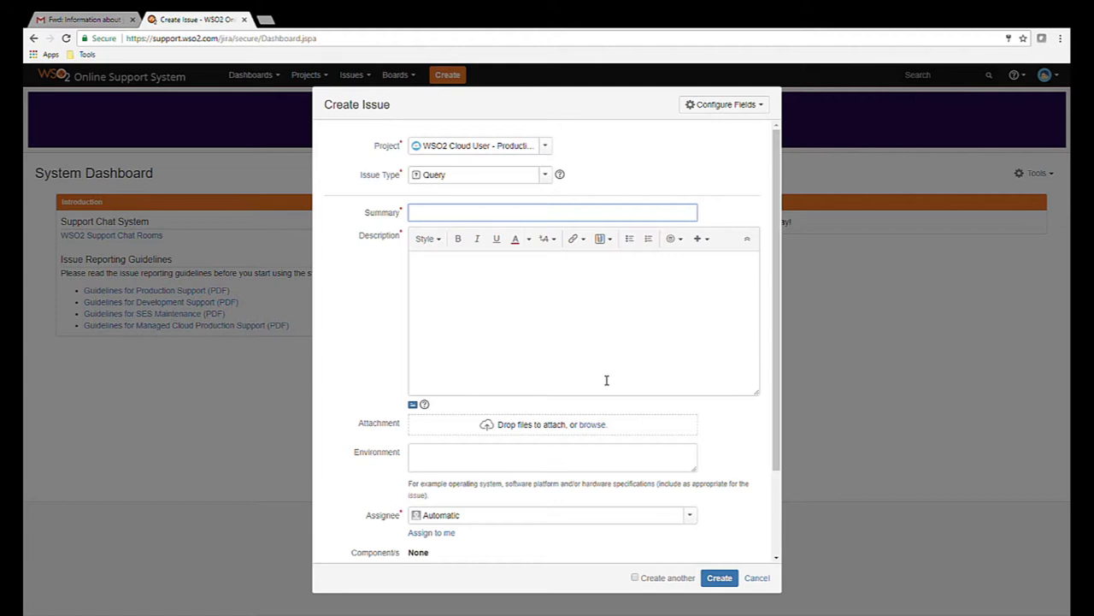
type("ow to delete an API")
left_click(606, 380)
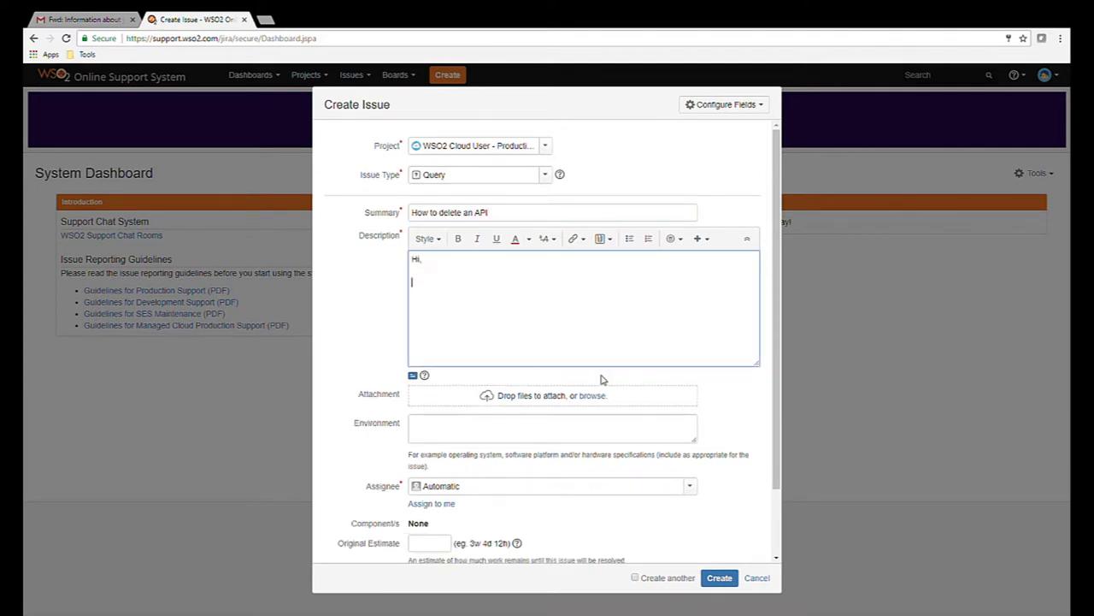
type("I would like to understand what ais the best p")
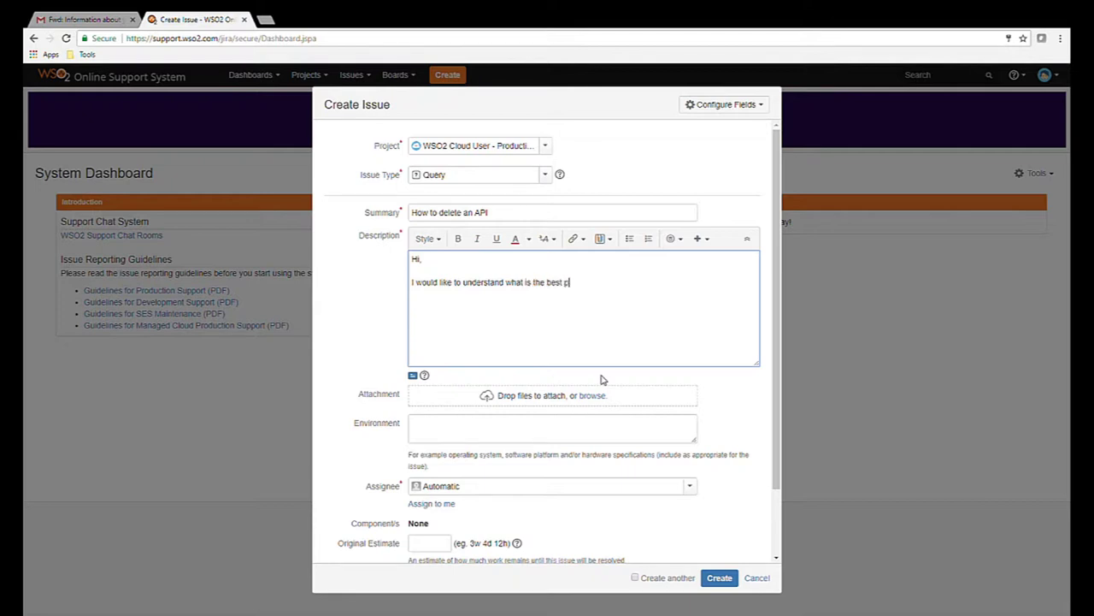
type("ratics")
key("BackSpace")
type("tises")
key("BackSpace")
key("BackSpace")
key("BackSpace")
key("BackSpace")
type("ces to ")
type("delete an")
type(" API?  ")
type("Thanks")
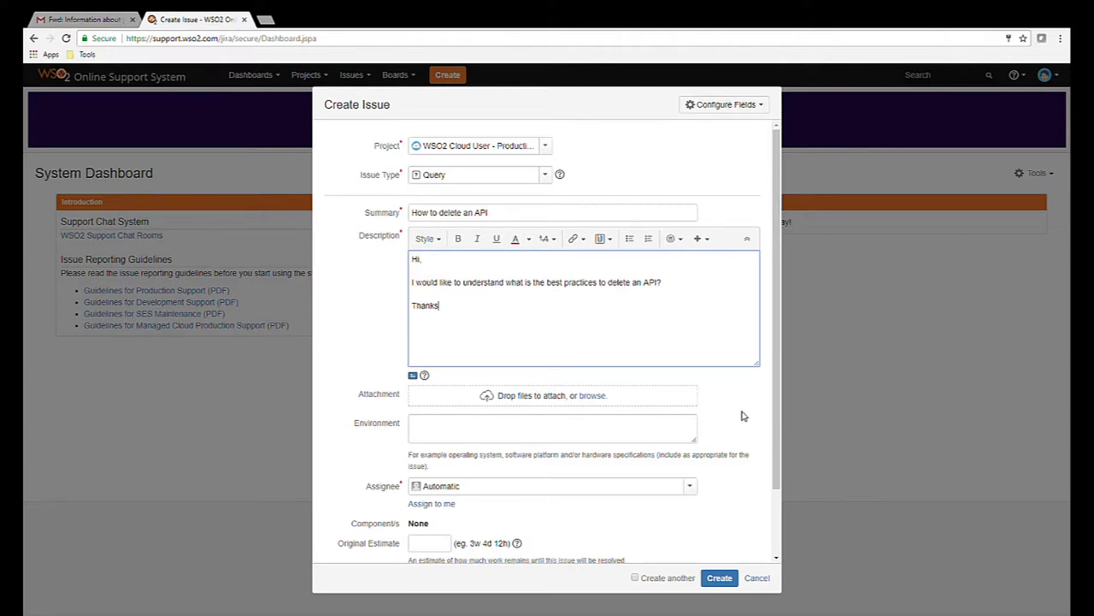
- Check the remaining fields of the issue form and cancel the new issue without creating it
scroll(743, 416, "down", 2)
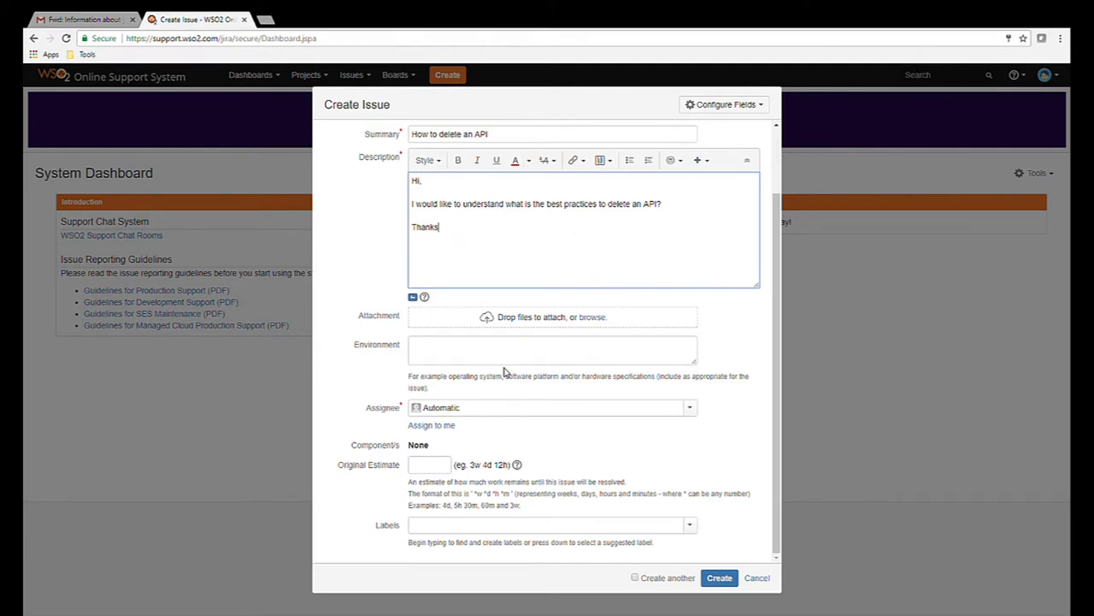
scroll(504, 372, "up", 2)
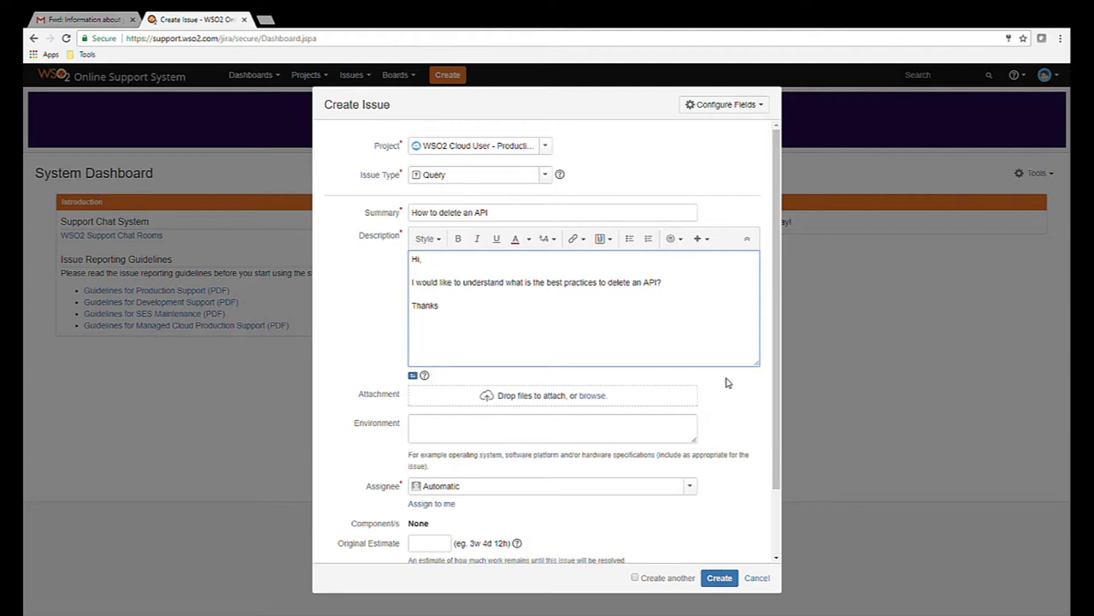
left_click(726, 587)
left_click(757, 578)
left_click(594, 154)
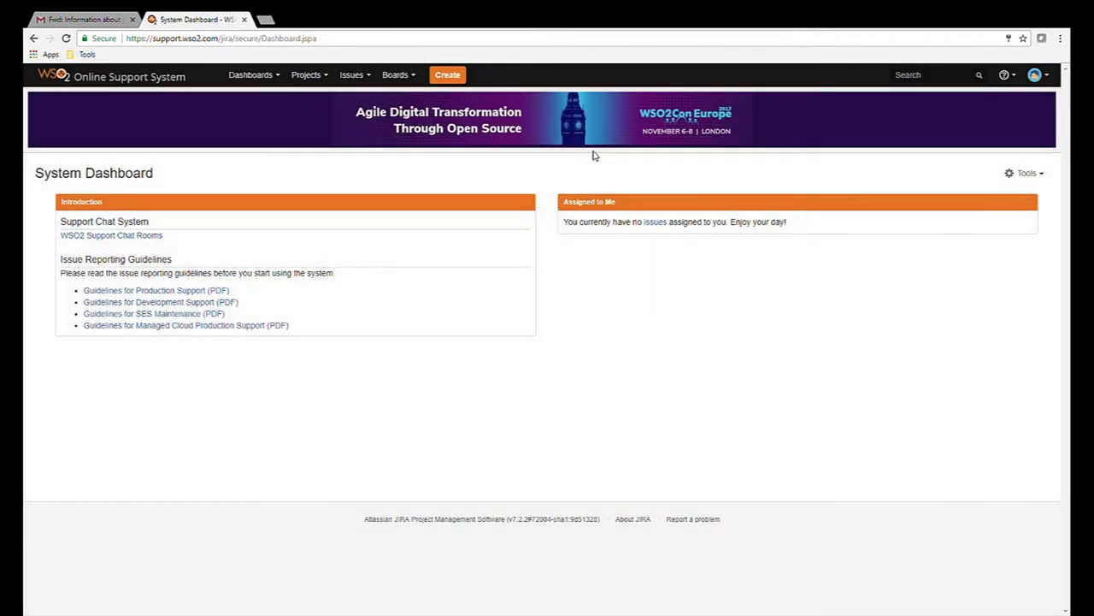
- Return to the support account e-mail in Gmail and open its attached Development Support PDF guide at an enlarged size
left_click(83, 20)
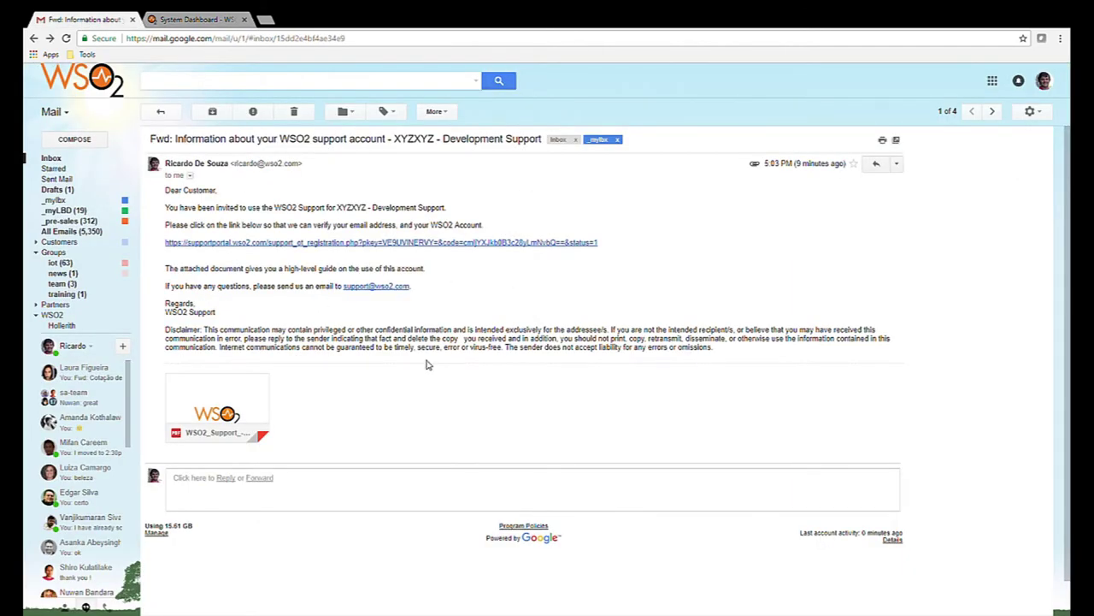
mouse_move(232, 409)
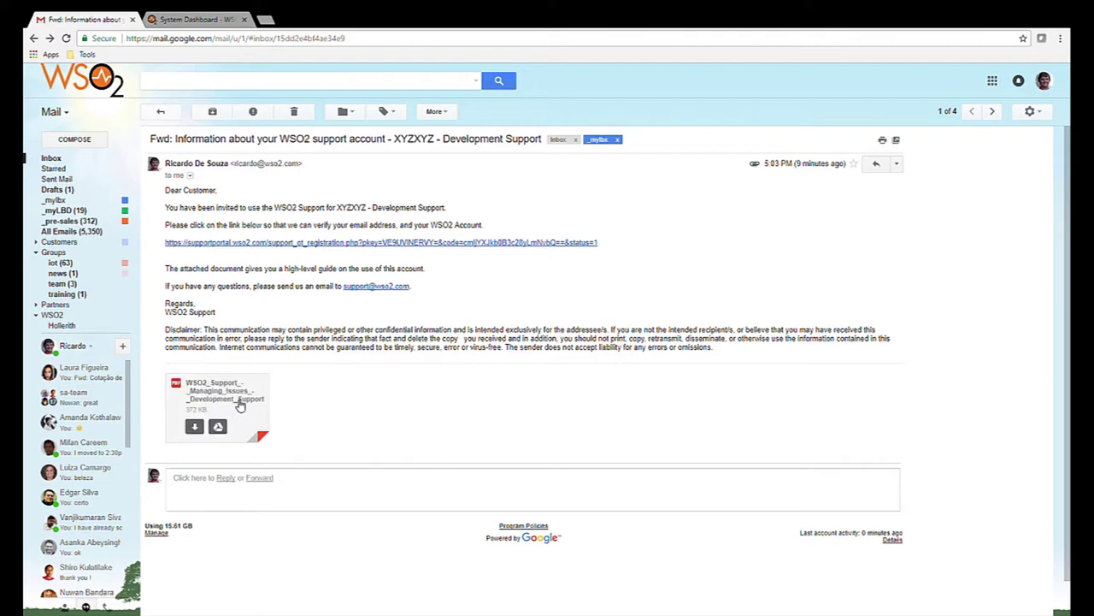
left_click(236, 408)
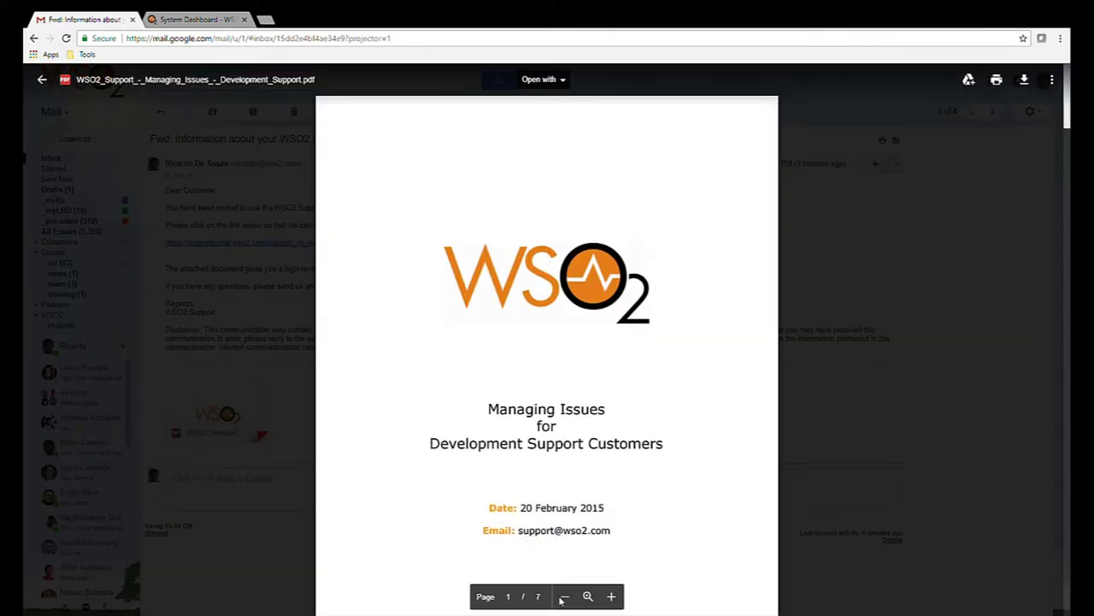
left_click(588, 596)
scroll(722, 417, "down", 10)
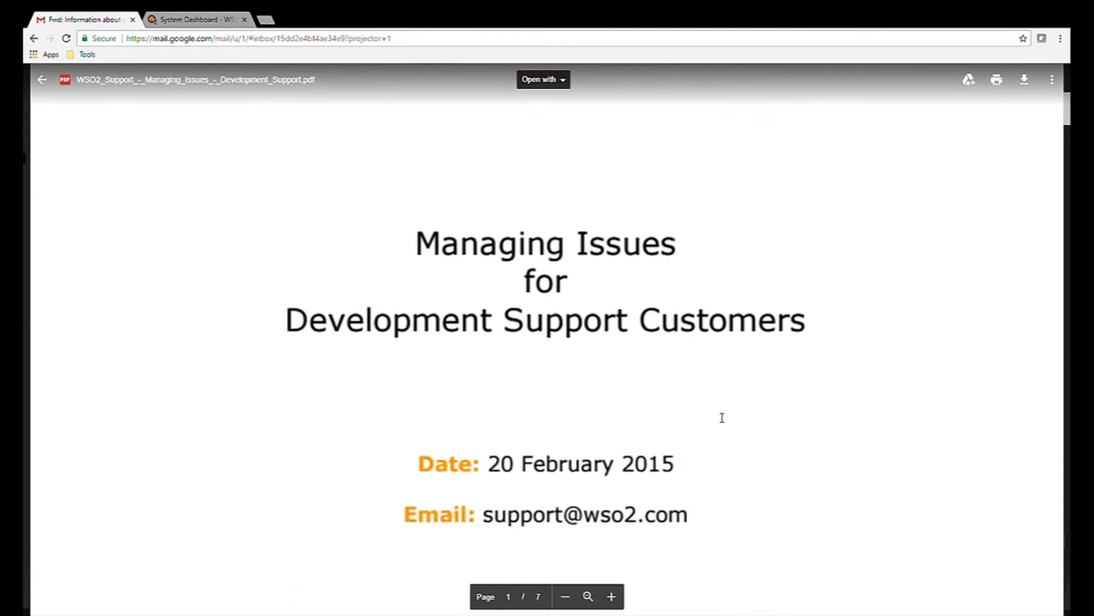
- Read the guide's table of contents, introduction, issue types and issue lifecycle diagram
scroll(722, 417, "down", 3)
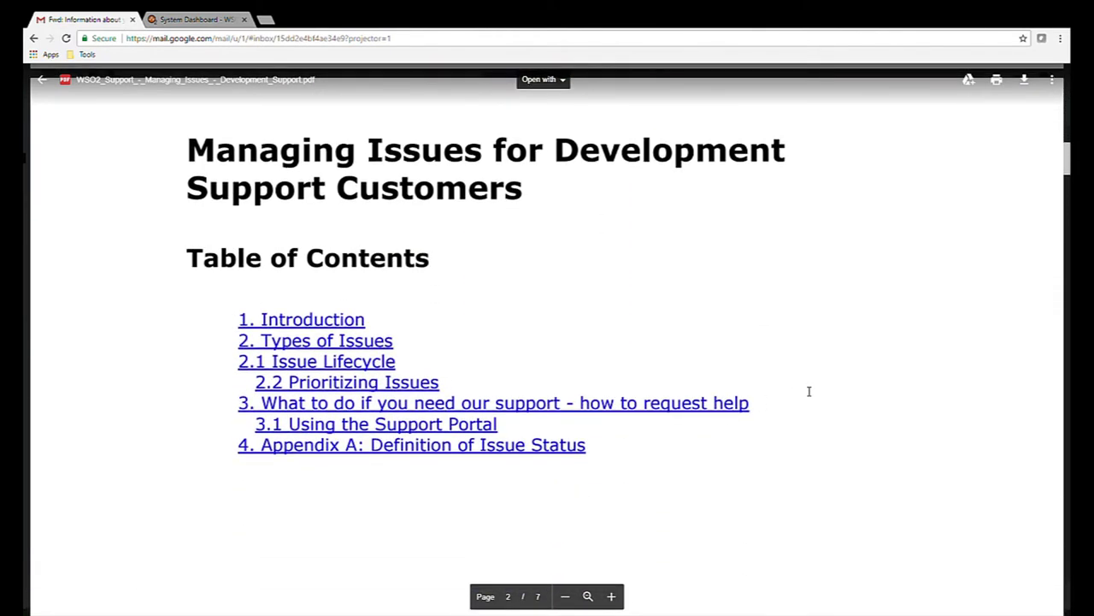
scroll(804, 392, "down", 5)
scroll(810, 390, "down", 5)
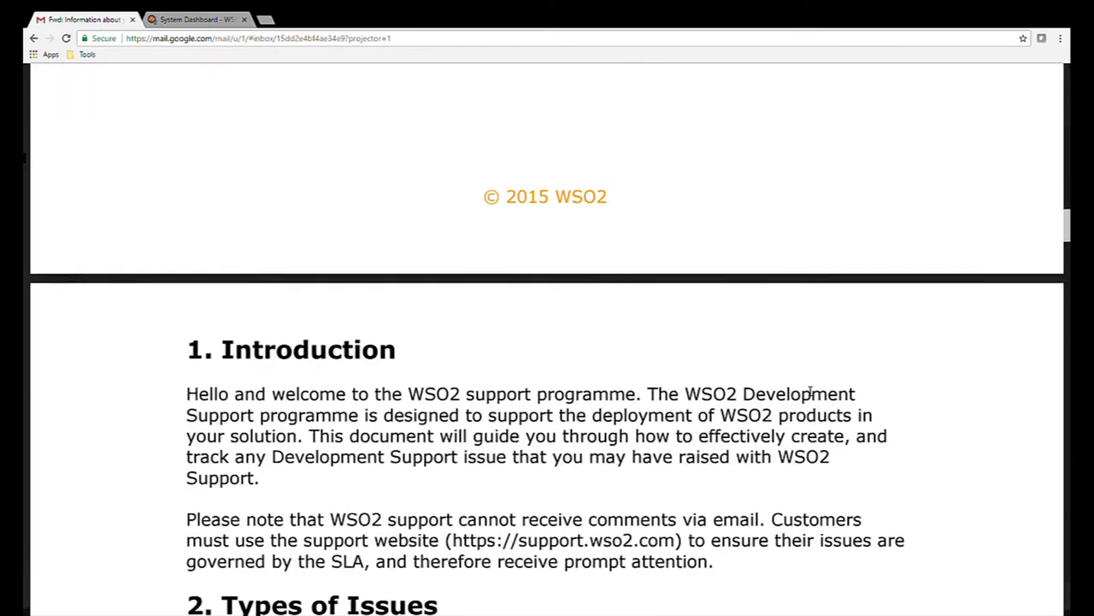
scroll(811, 391, "down", 5)
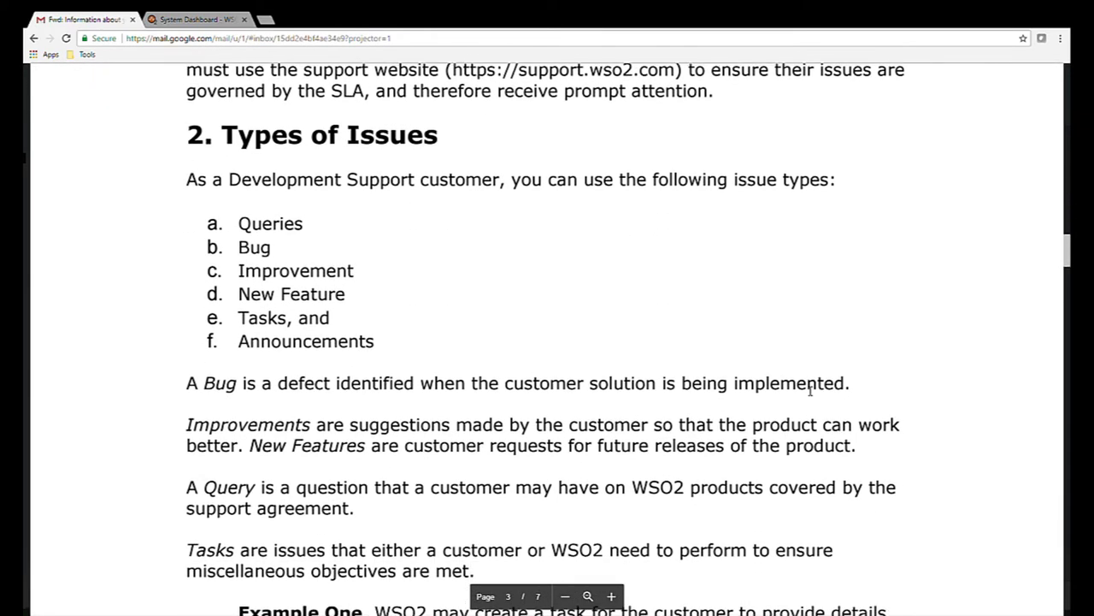
scroll(811, 391, "up", 1)
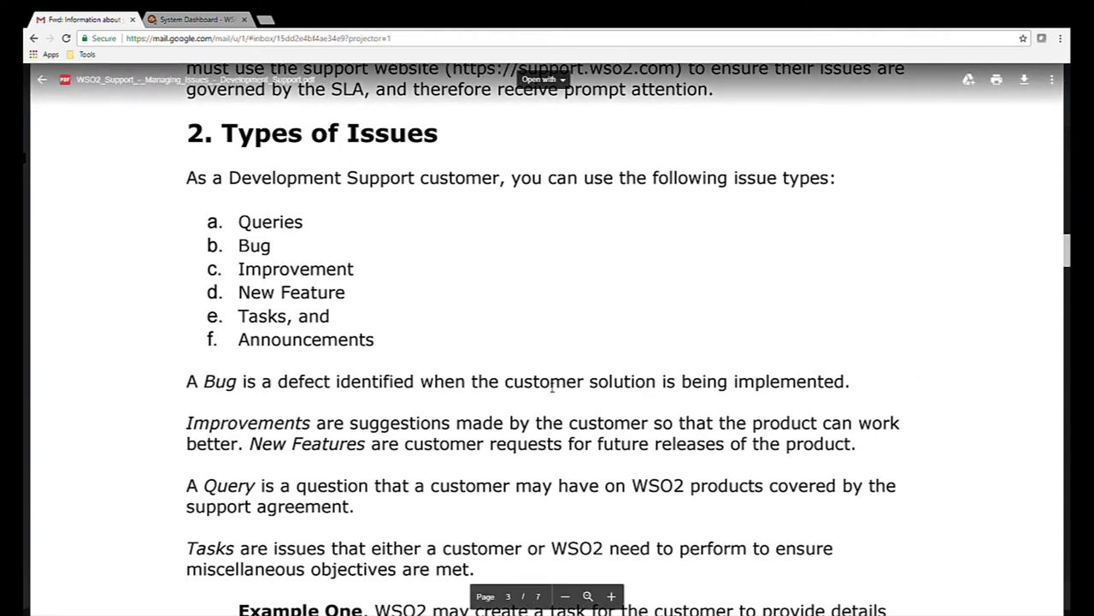
scroll(559, 384, "down", 2)
scroll(270, 369, "down", 7)
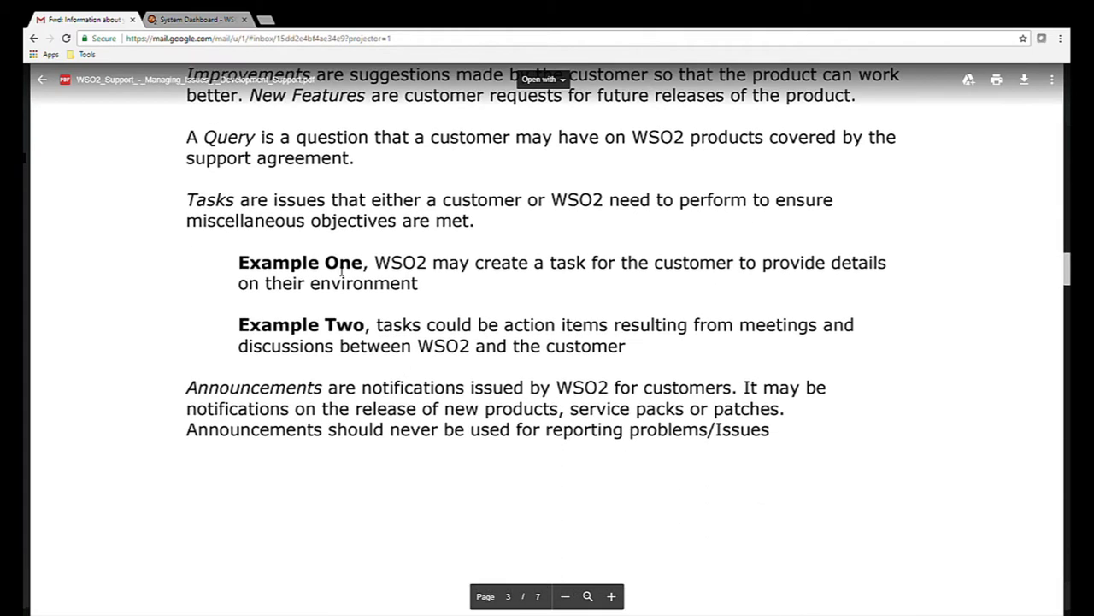
scroll(409, 376, "down", 12)
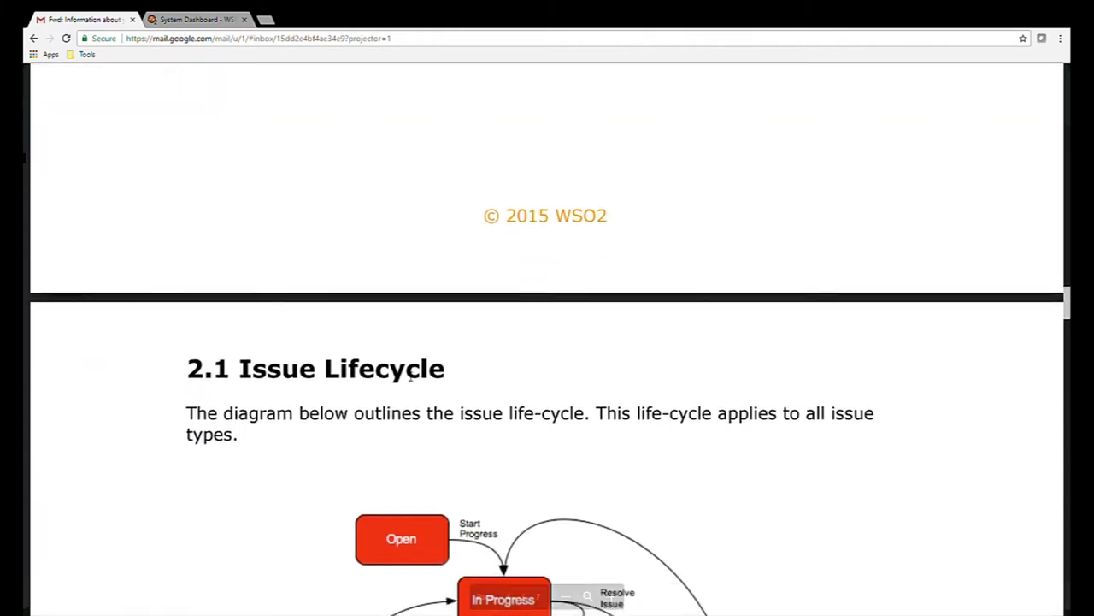
scroll(407, 372, "down", 3)
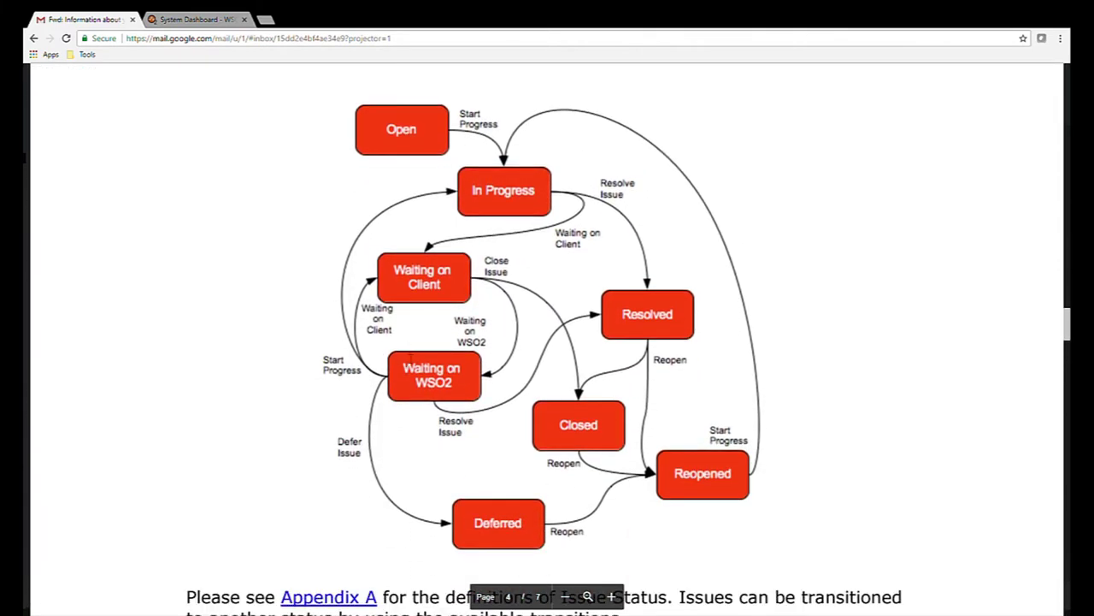